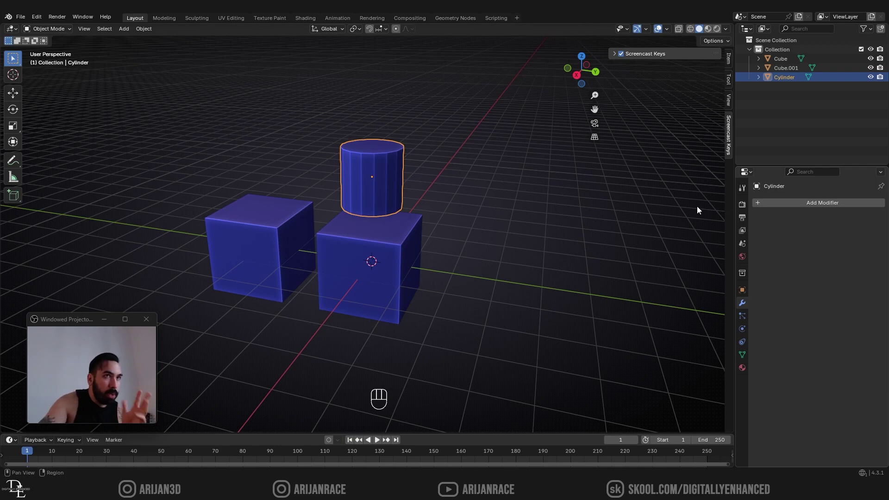
left_click(405, 244)
scroll(417, 245, "up", 3)
middle_click_drag(423, 241, 379, 185)
left_click(386, 236)
left_click(386, 236)
left_click(374, 175)
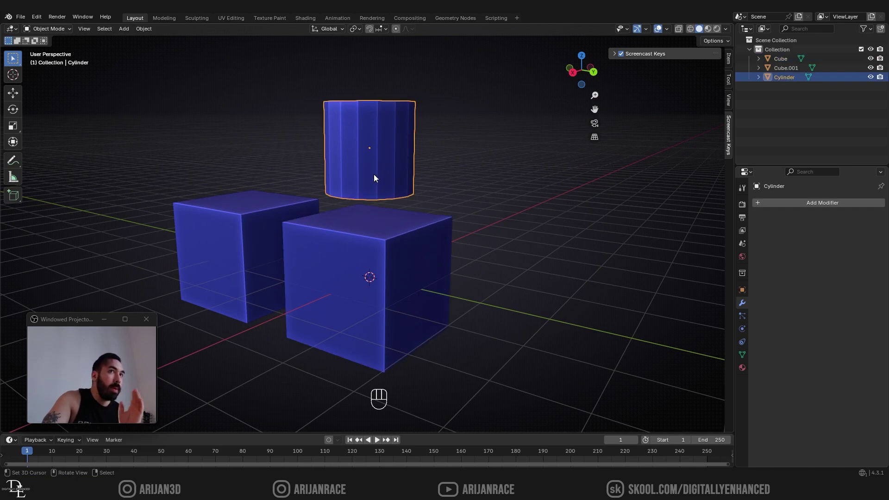
Add a Boolean modifier to the cube beneath the cylinder and assign the cylinder as its Difference object.
left_click(382, 238)
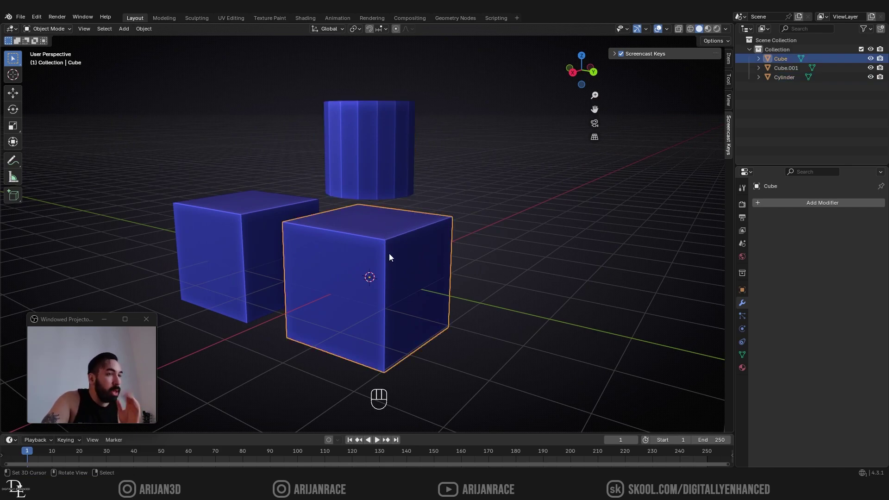
middle_click_drag(407, 263, 541, 317)
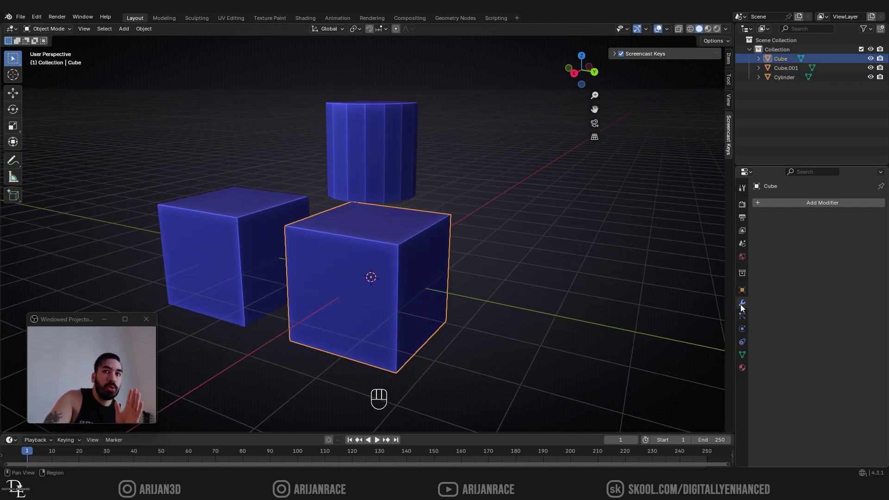
left_click(789, 203)
mouse_move(774, 200)
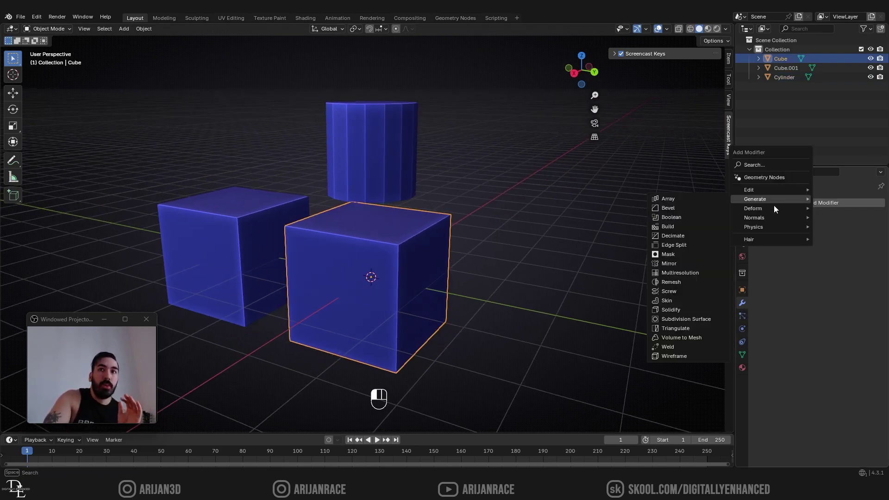
left_click(693, 218)
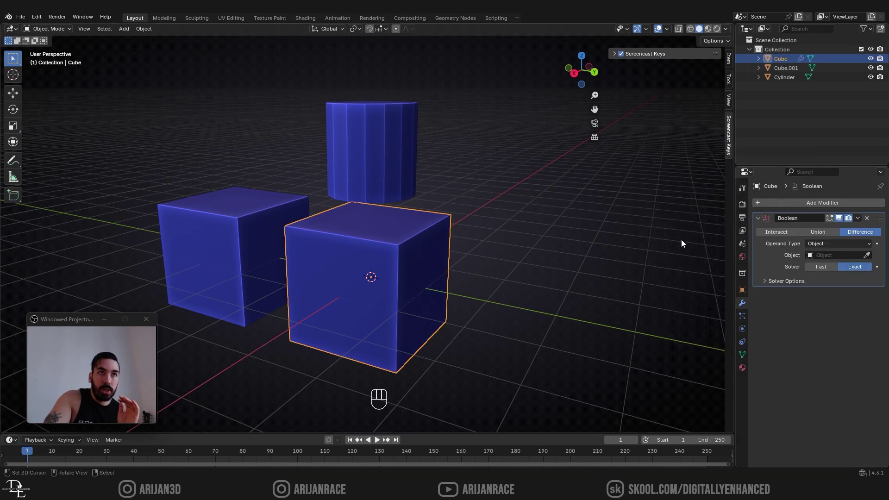
left_click(868, 256)
left_click(360, 146)
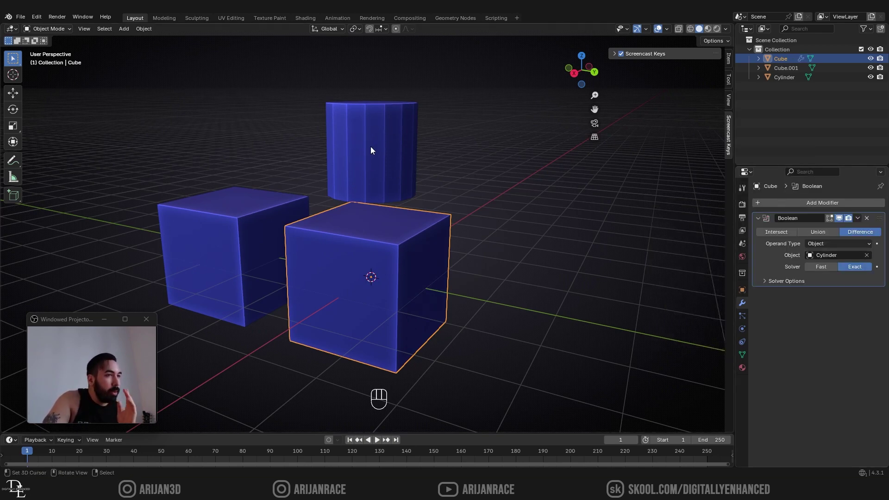
Lower the cylinder along the Z axis until its base sinks into the top of the cube.
left_click(371, 147)
key("g")
key("x")
key("z")
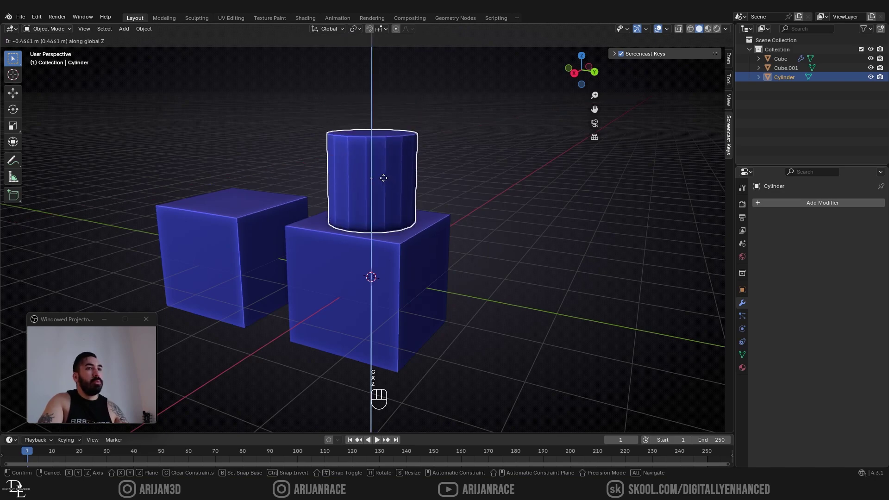
right_click(384, 177)
key("g")
key("z")
left_click(392, 222)
Check the cylinder's cut in wireframe display, return to solid shading and apply the cube's Boolean modifier.
key("z")
left_click(366, 235)
scroll(365, 236, "up", 2)
left_click(462, 216)
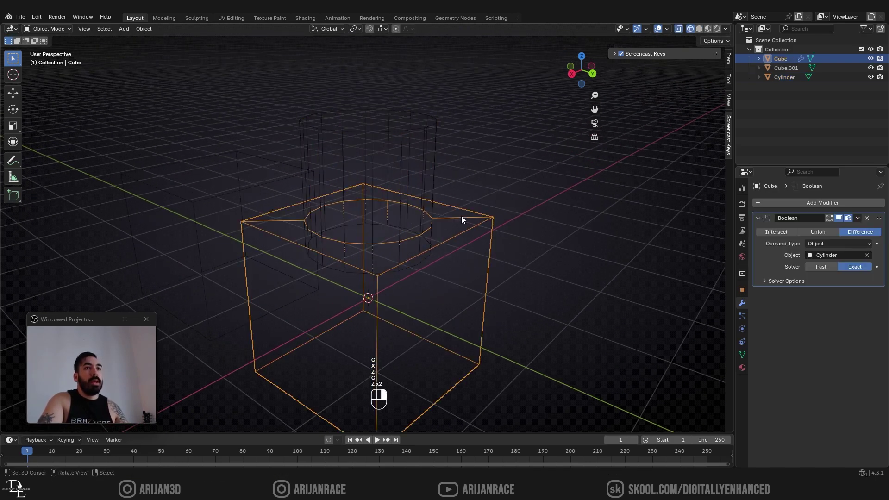
key("z")
left_click(857, 218)
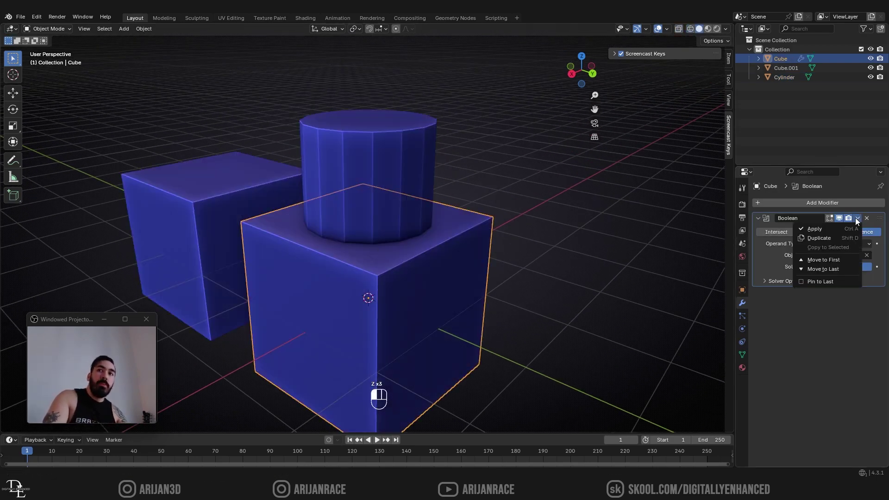
key("ctrl")
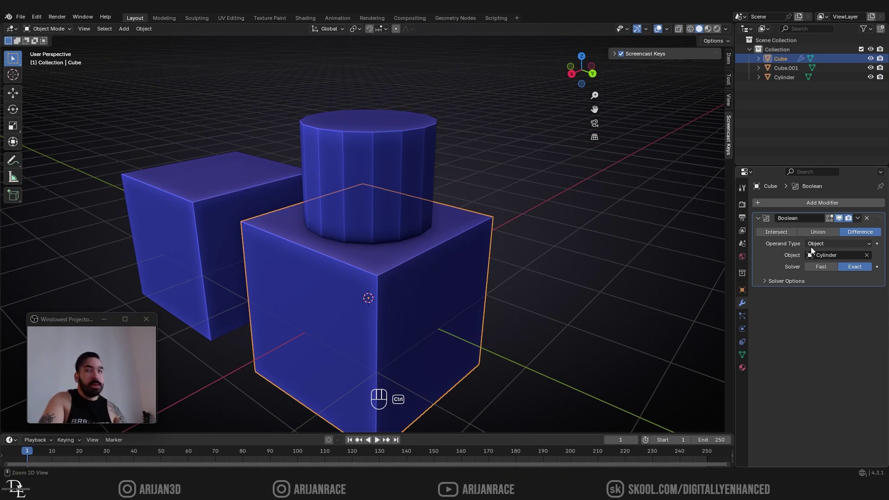
key("ctrl+a")
Raise the cylinder along the Z axis until it is clear of the cube.
left_click(388, 162)
scroll(388, 162, "down", 3)
key("g")
key("z")
left_click(394, 184)
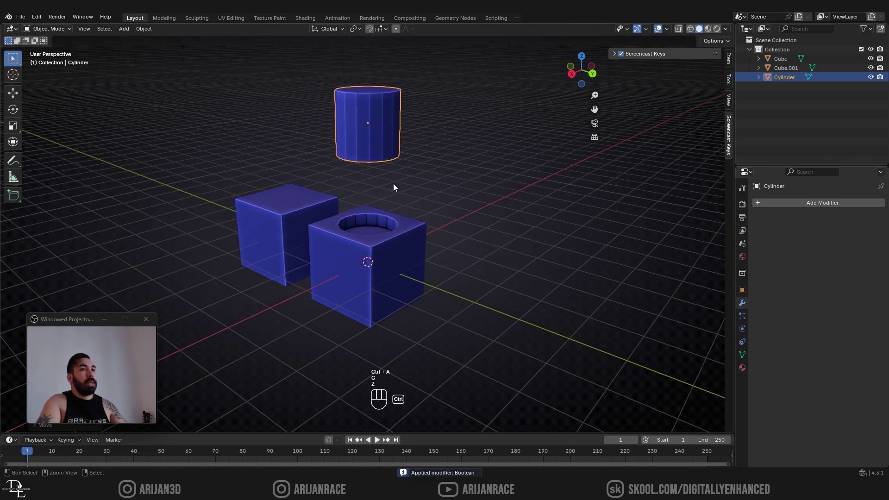
Select the cut cube and examine the round recess in its top from several angles.
left_click(384, 237)
scroll(384, 245, "up", 6)
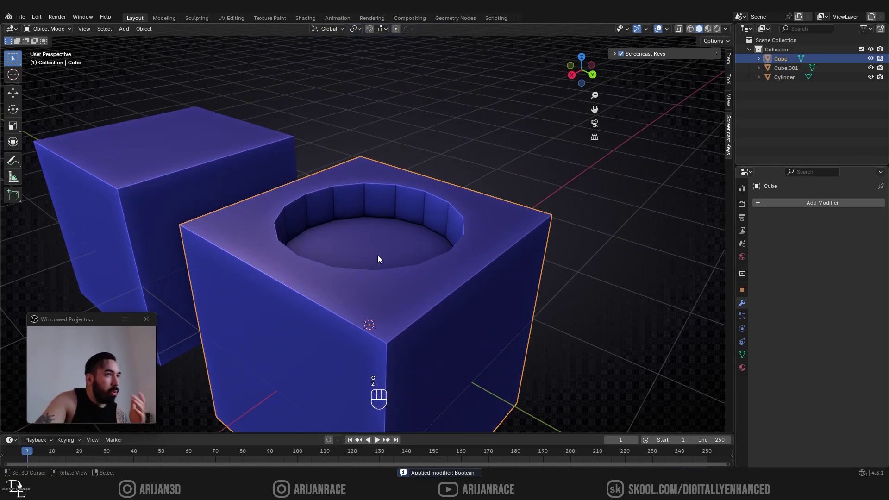
scroll(378, 259, "down", 3)
middle_click_drag(372, 254, 402, 268)
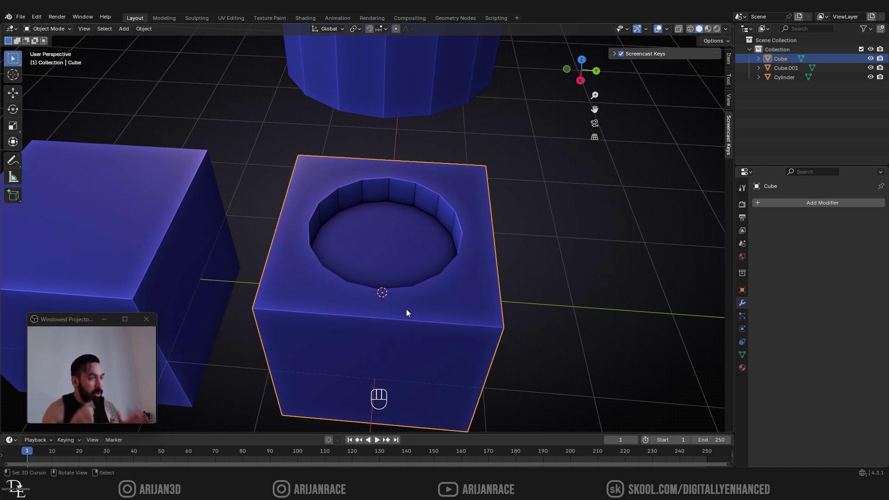
scroll(397, 228, "down", 3)
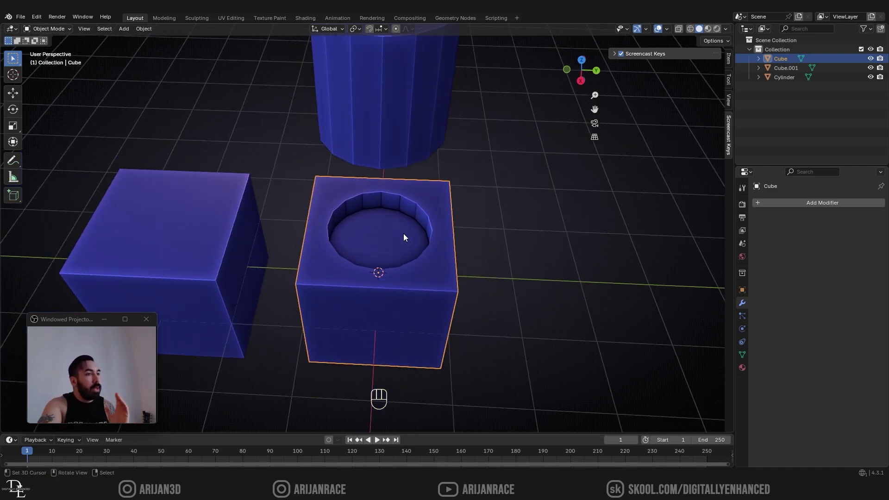
mouse_move(404, 234)
middle_mouse_down()
mouse_move(414, 246)
mouse_move(409, 238)
middle_mouse_up()
scroll(413, 245, "down", 2)
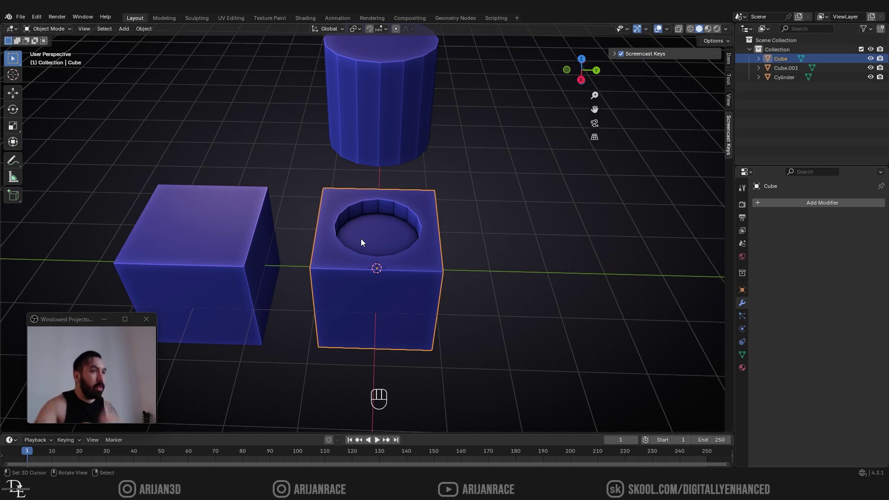
middle_click_drag(363, 223, 330, 234)
scroll(335, 232, "up", 3)
scroll(347, 247, "down", 2)
In Edit Mode, try to run a loop cut through the edge joining the hole to the cube's top corner.
key("Tab")
key("3")
key("ctrl+r")
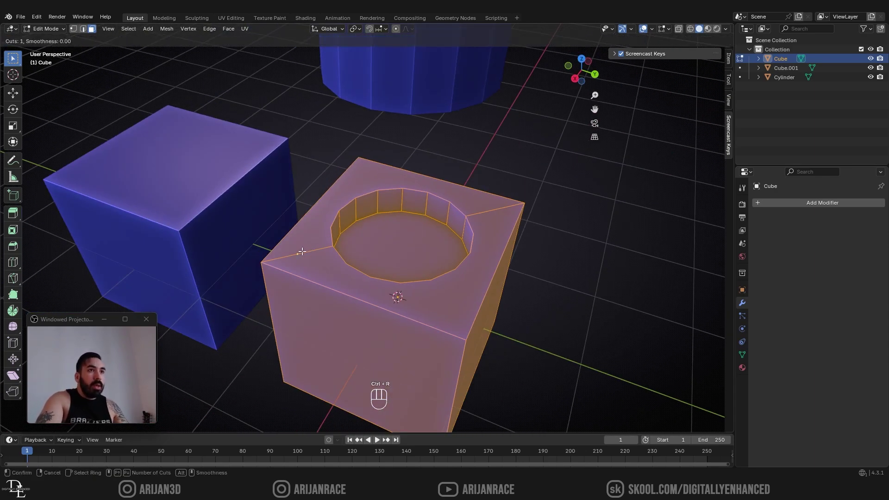
left_click(309, 253)
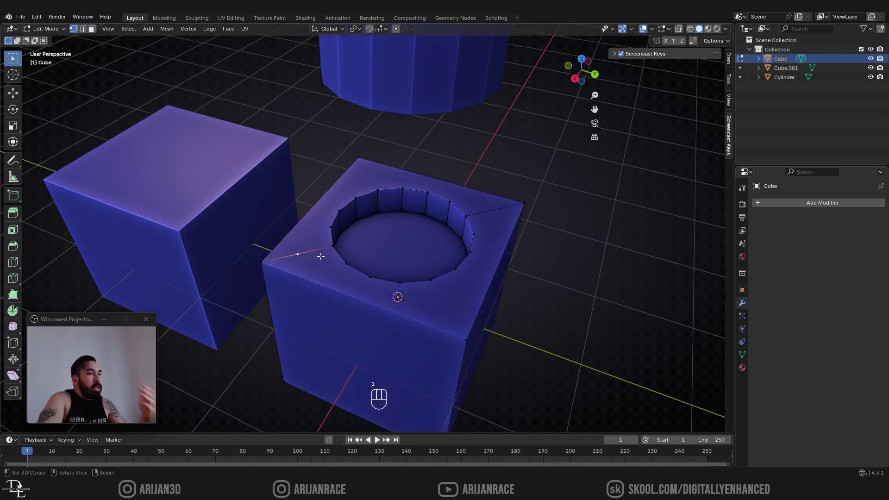
middle_click_drag(321, 256, 319, 253)
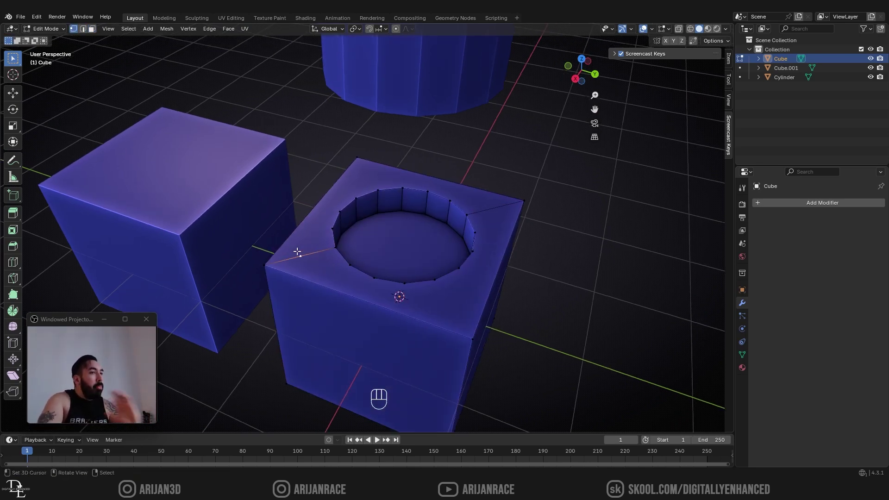
middle_click_drag(284, 269, 305, 236)
Highlight the faces around the hole one at a time to examine the cube's top topology.
key("3")
left_click(297, 232)
left_click(421, 258)
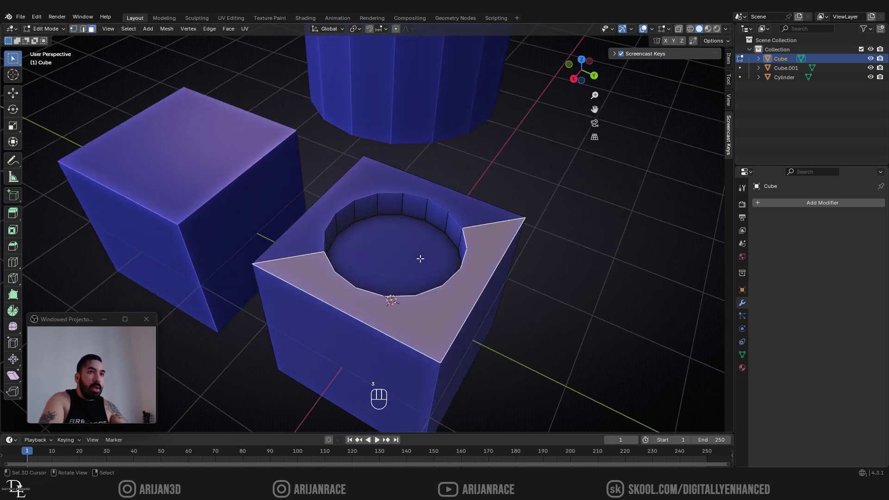
middle_click_drag(421, 258, 383, 264)
left_click(386, 186)
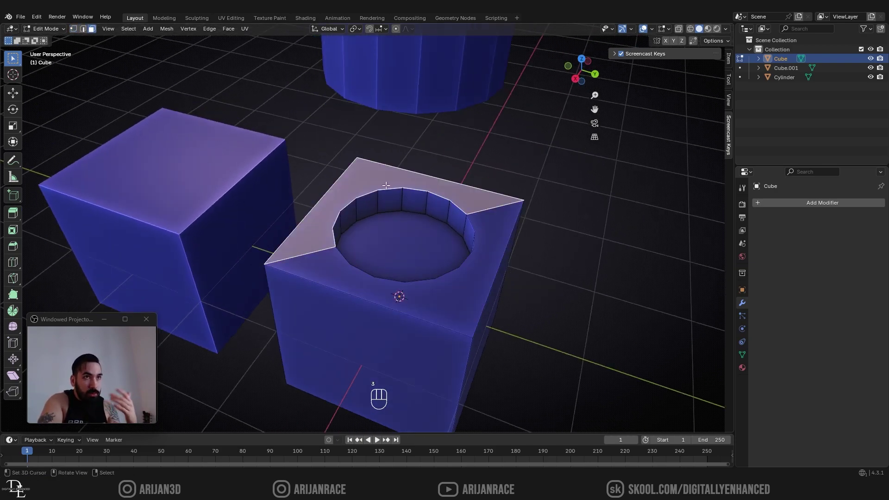
middle_click_drag(448, 274, 318, 296)
key("2")
key("3")
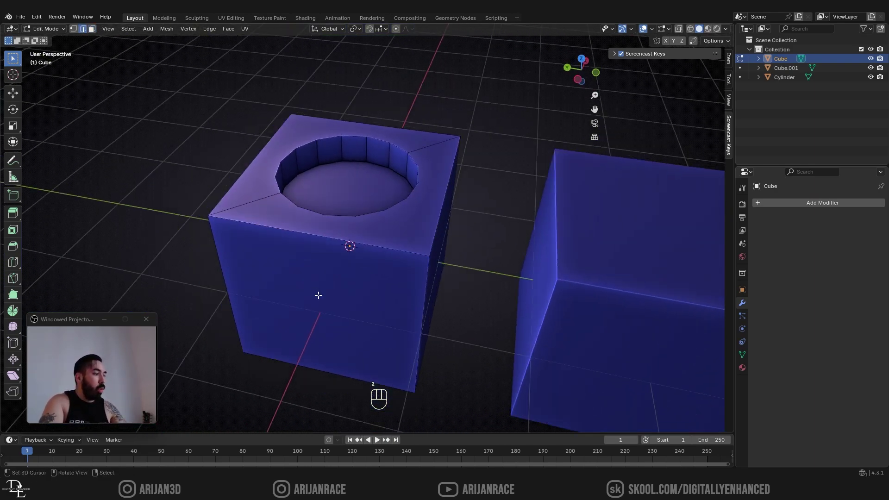
left_click(313, 289)
Select the outer and hole-rim edges bounding one top face to inspect how many sides it has.
key("2")
middle_click_drag(241, 214, 324, 257)
left_click(327, 258)
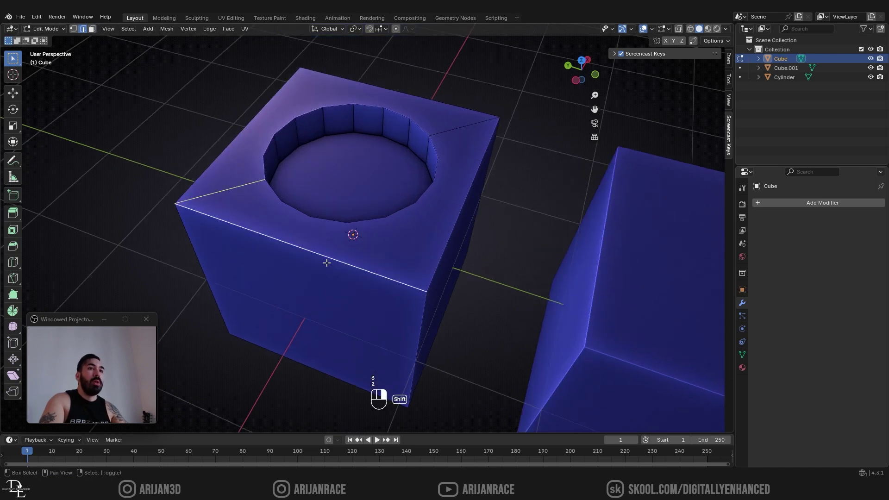
left_click(441, 226, "shift")
left_click(453, 139, "shift")
left_click(437, 169, "shift")
left_click(425, 192, "shift")
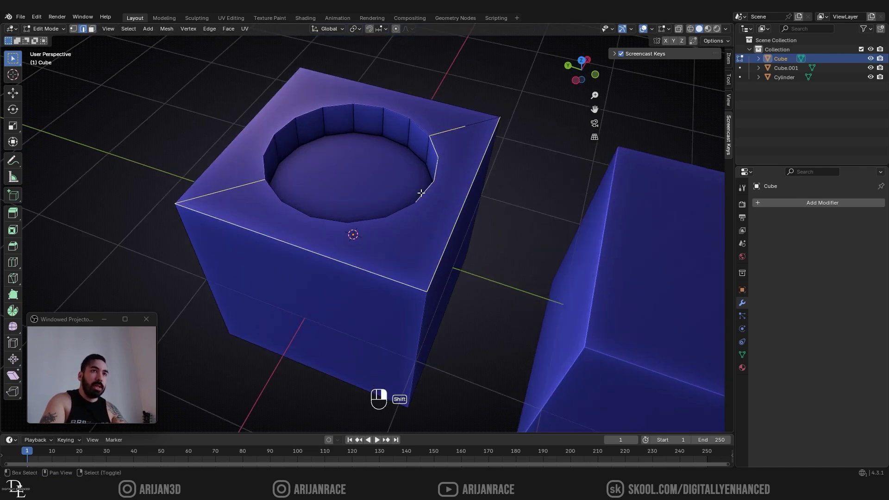
left_click(400, 210, "shift")
left_click(366, 220, "shift")
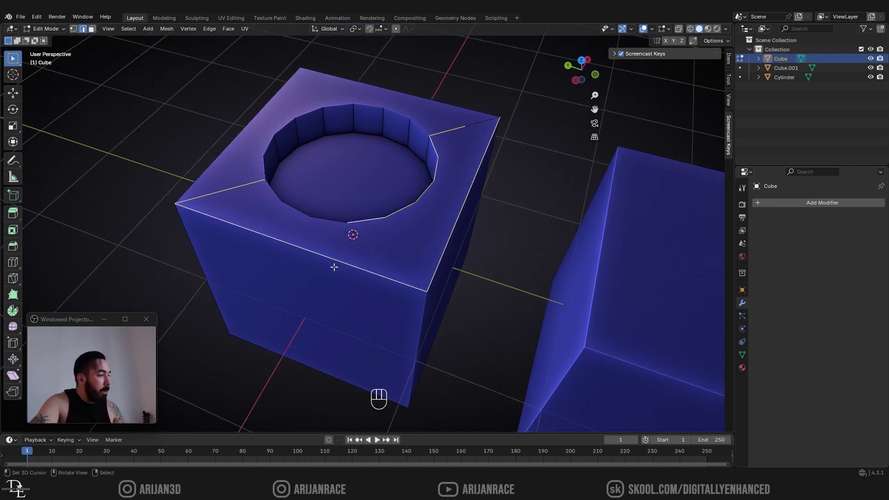
Highlight the other top face beside the hole for inspection, then return to Object Mode.
key("3")
middle_click_drag(405, 256, 393, 271)
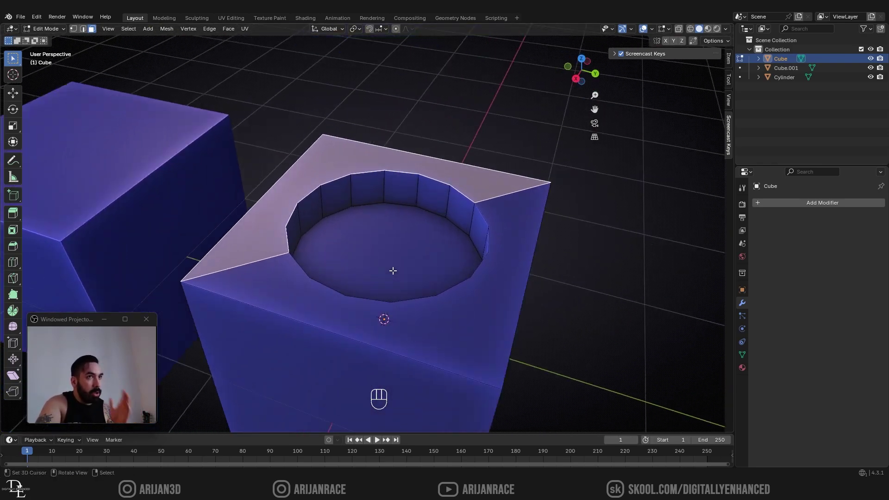
scroll(393, 271, "down", 5)
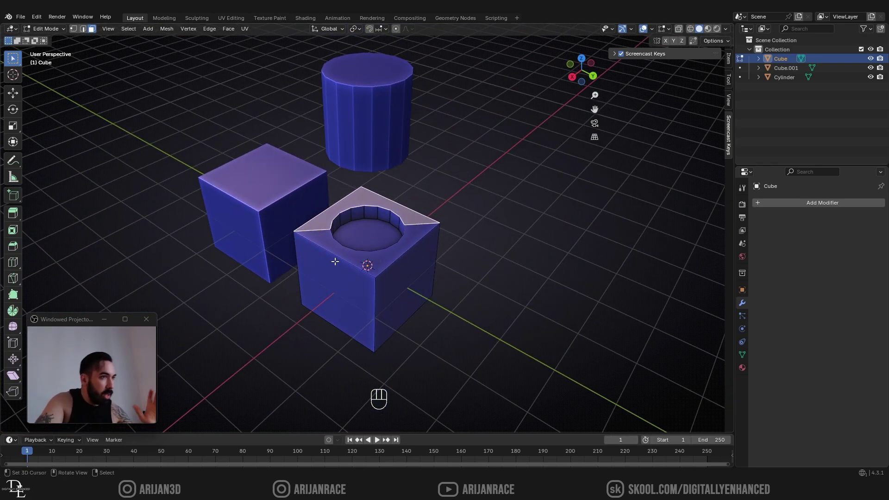
middle_click_drag(335, 262, 451, 213)
scroll(340, 262, "down", 3)
key("Tab")
scroll(340, 263, "up", 5)
scroll(451, 213, "up", 2)
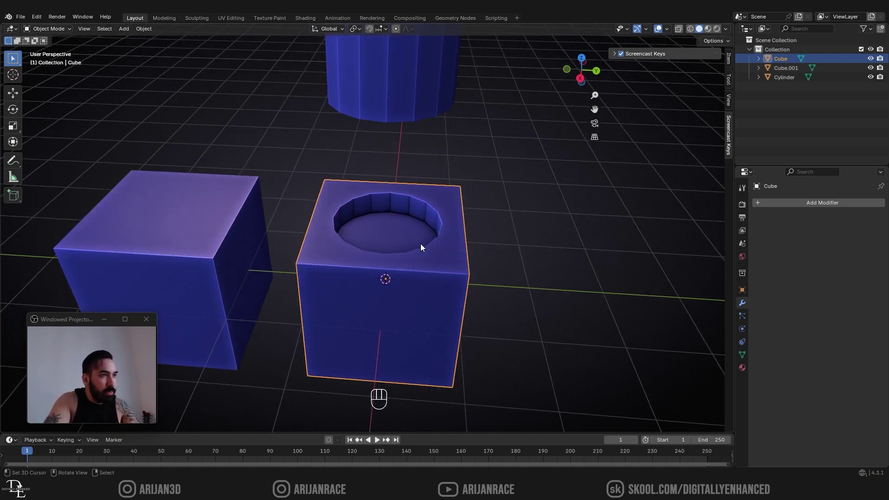
Add a Subdivision Surface modifier to the cut cube and look at its effect on the shape.
left_click(780, 204)
mouse_move(780, 204)
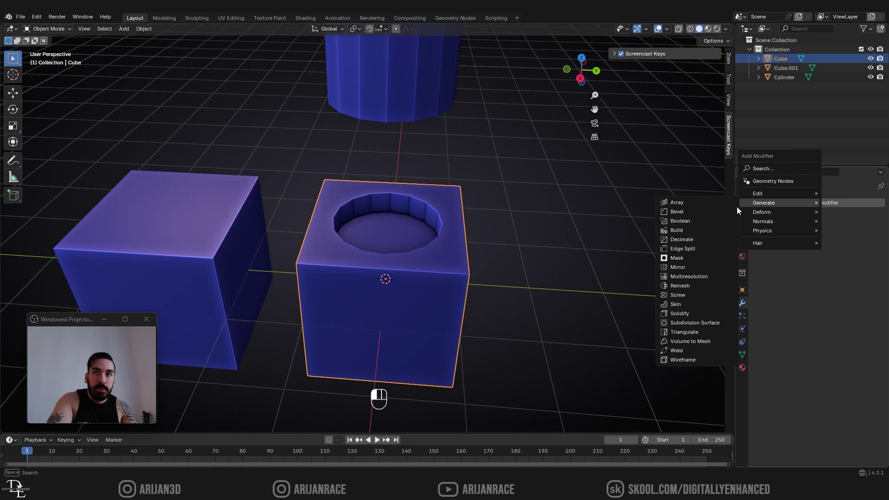
left_click(705, 323)
middle_click_drag(571, 320, 469, 279)
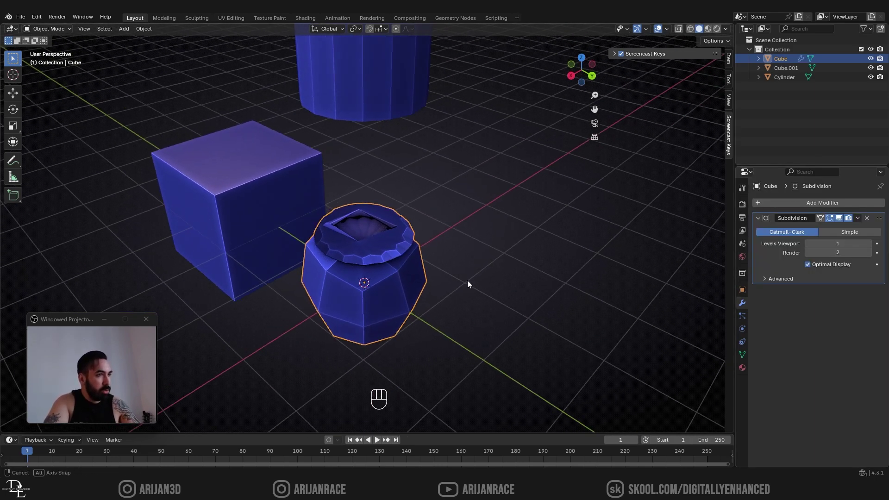
scroll(469, 279, "up", 2)
Set the Subdivision modifier's viewport level to 3 and view the smoothed cube up close.
left_click_drag(829, 244, 852, 244)
middle_click_drag(467, 259, 377, 252)
scroll(380, 257, "up", 3)
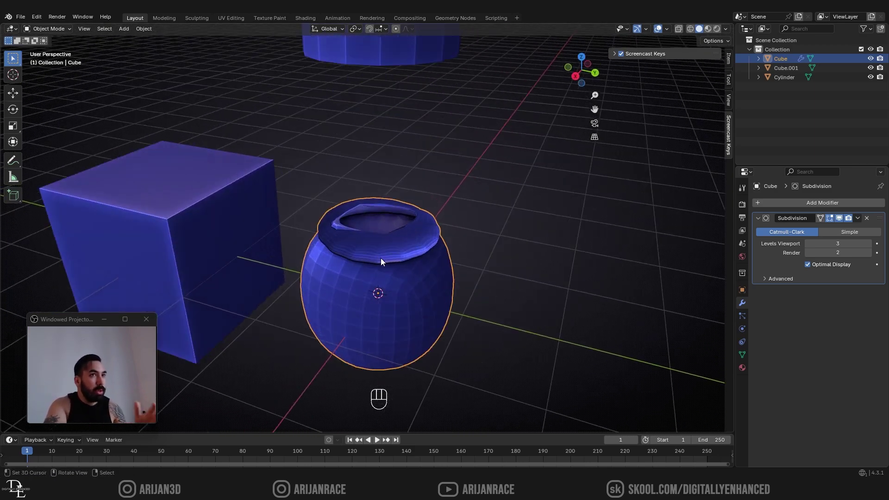
Set the Subdivision modifier's viewport level to 0.
left_click(808, 244)
left_click(809, 244)
left_click(809, 244)
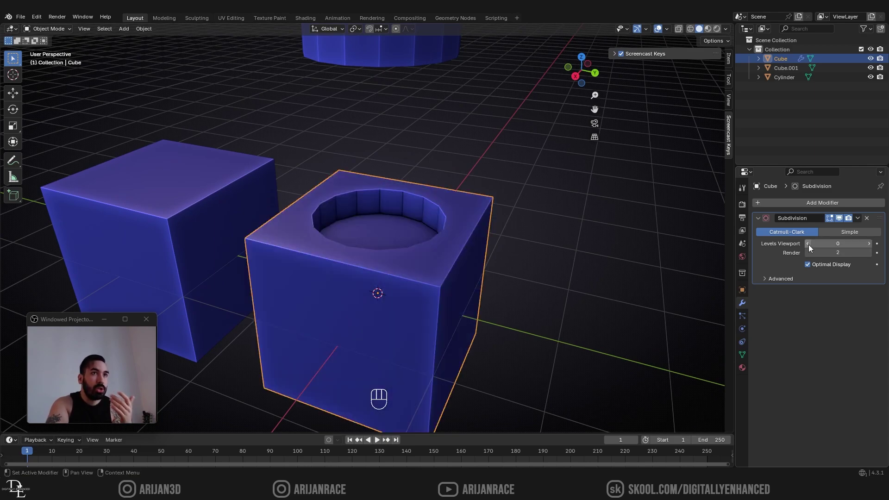
Select the uncut cube beside the Boolean-cut one and open it in Edit Mode.
scroll(464, 279, "down", 3)
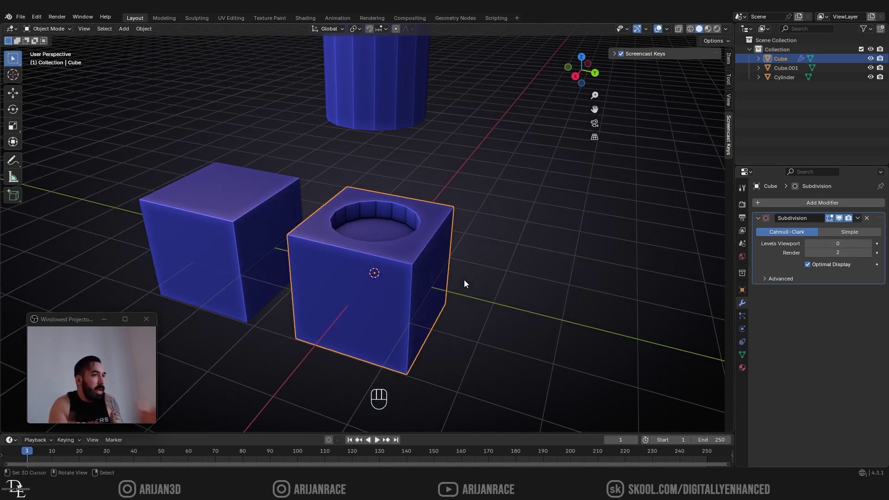
middle_click_drag(378, 250, 398, 270)
scroll(277, 250, "up", 2)
scroll(332, 254, "up", 2)
scroll(316, 250, "down", 2)
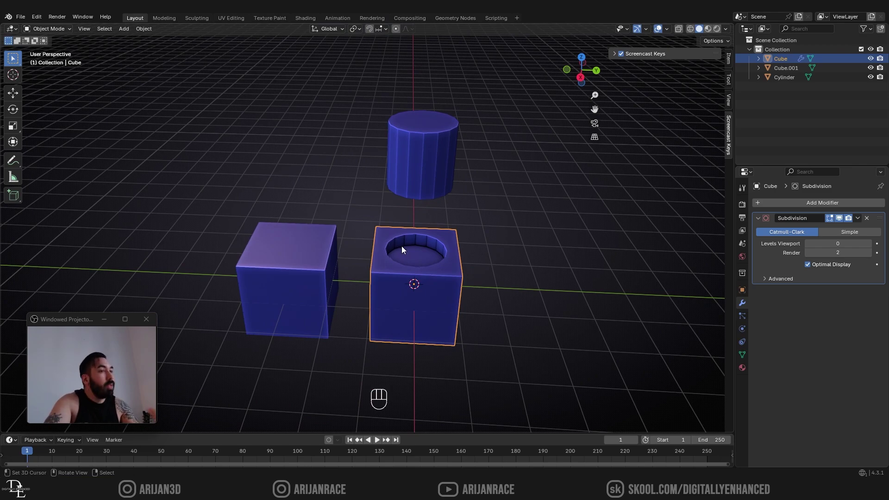
middle_click_drag(401, 246, 451, 187)
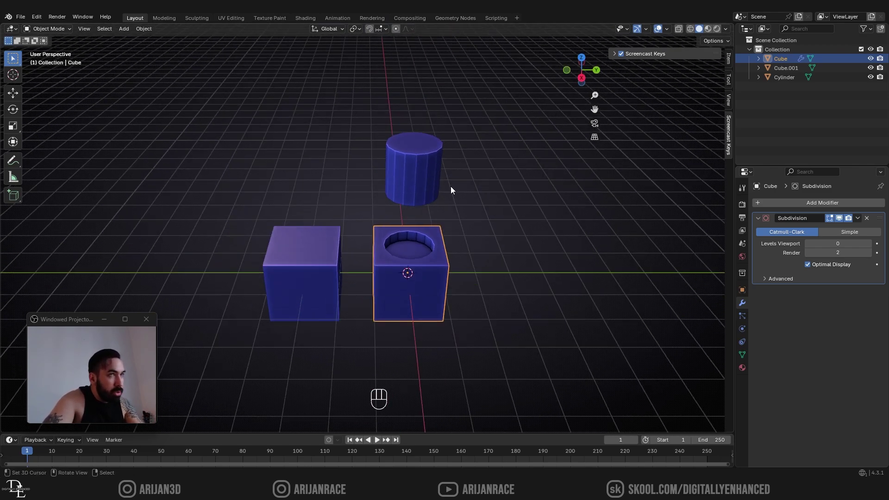
left_click(431, 181)
left_click(307, 301)
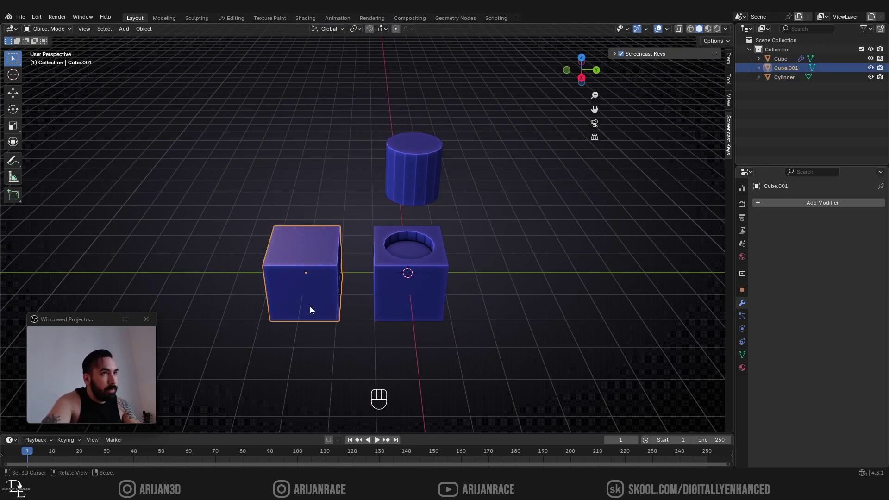
middle_click_drag(315, 311, 330, 294)
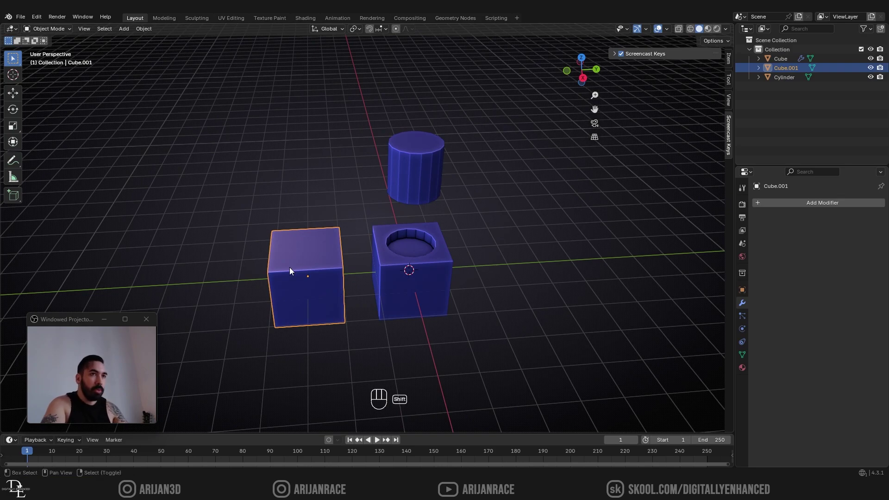
middle_click_drag(290, 267, 377, 227)
key("Tab")
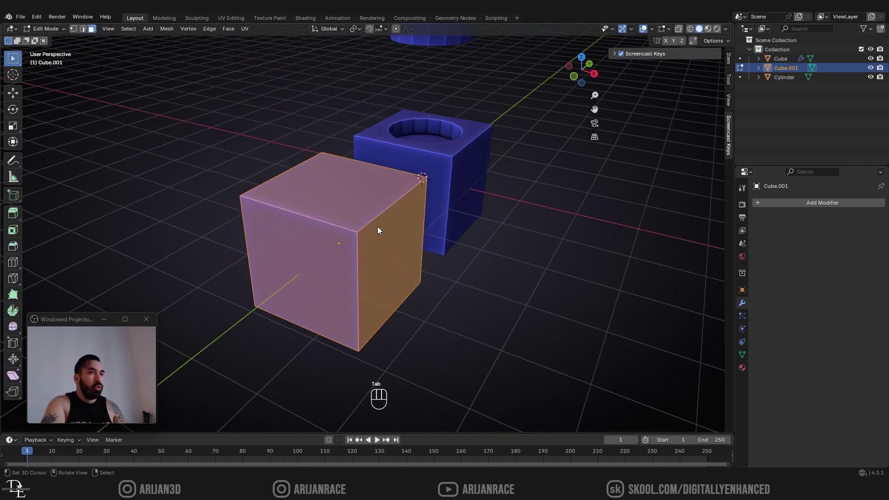
Subdivide all faces of the plain cube twice.
right_click(376, 227)
left_click(361, 229)
key("w")
left_click(429, 238)
Select every face in the grid on the plain cube's top side using face selection.
middle_click_drag(430, 237, 388, 214)
key("w")
key("3")
left_click(251, 179)
left_click(391, 210, "ctrl+shift")
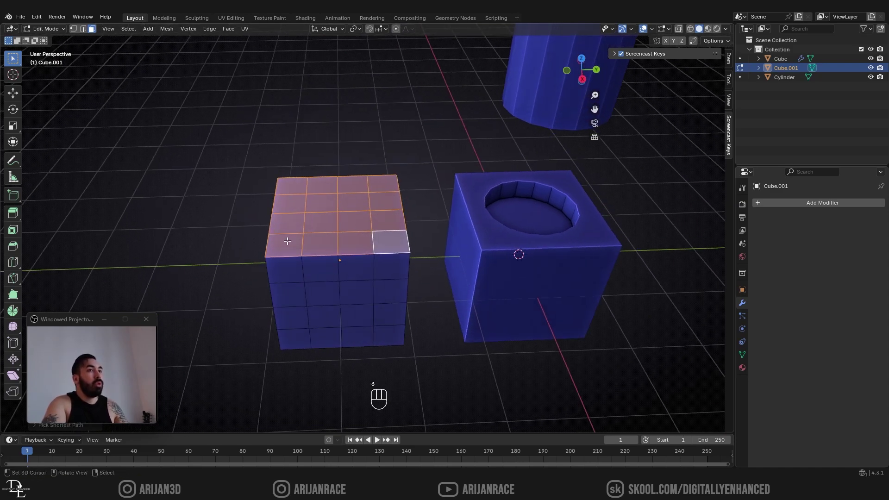
middle_click_drag(367, 265, 373, 262)
middle_click_drag(260, 246, 268, 245)
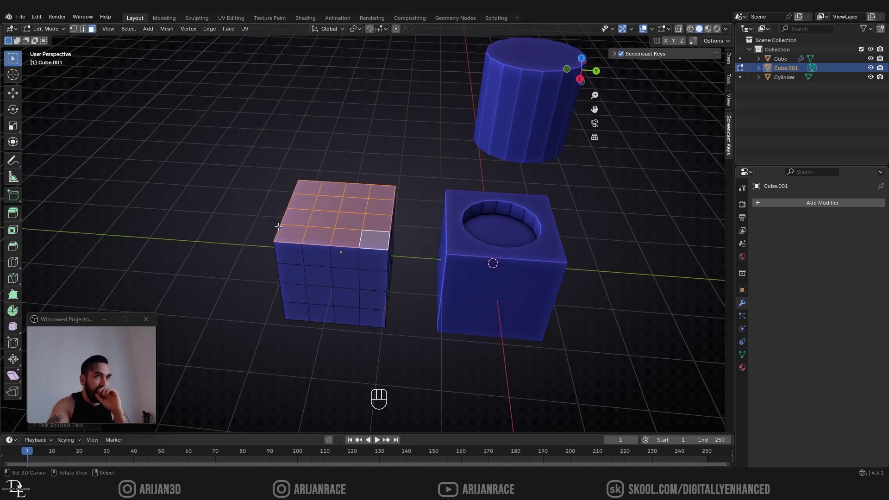
middle_click_drag(269, 245, 313, 212)
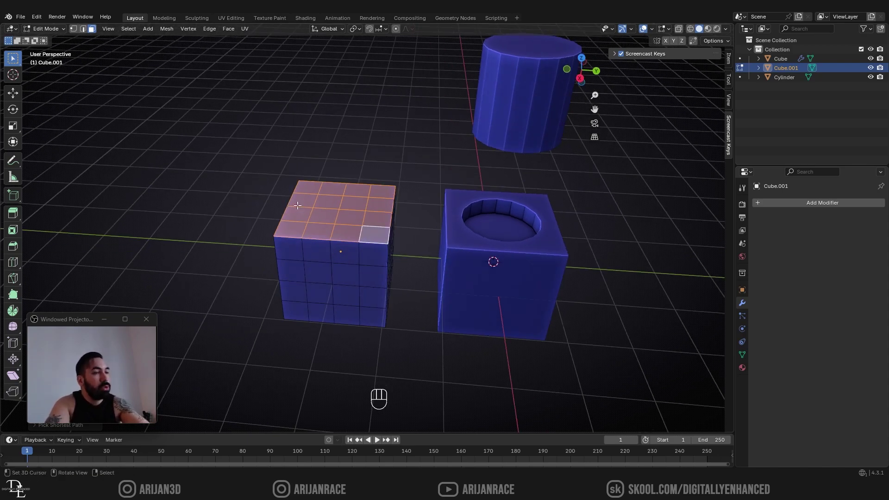
Find the LoopTools extension in the Preferences by searching for LOOP, and install it.
left_click(36, 17)
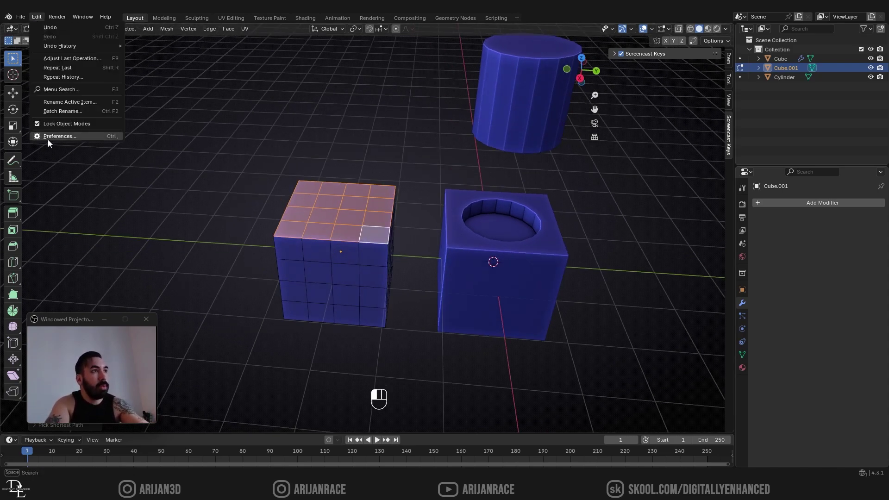
left_click(48, 139)
left_click(94, 28)
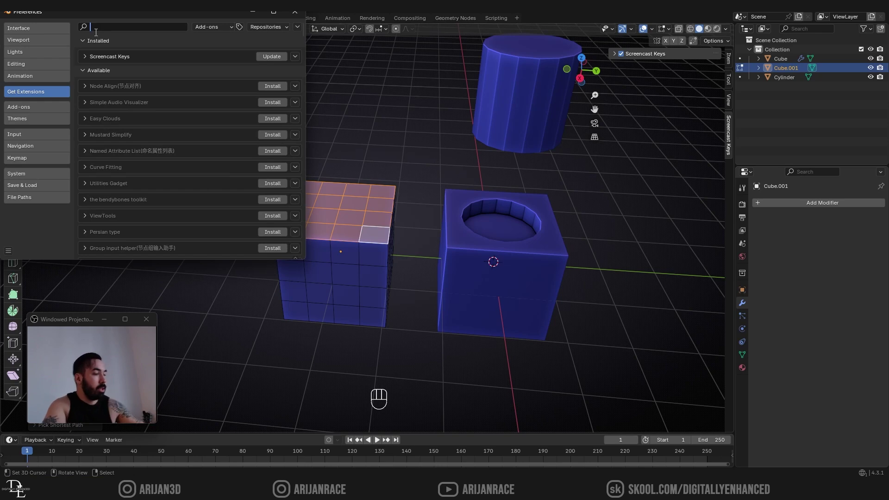
type("LOOP")
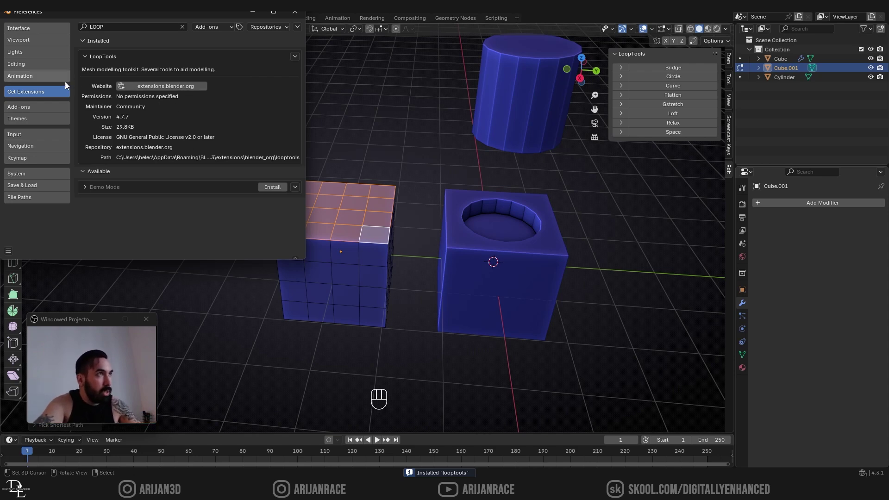
Make sure LoopTools is enabled among the add-ons, then close the Preferences and hide the sidebar.
left_click(29, 106)
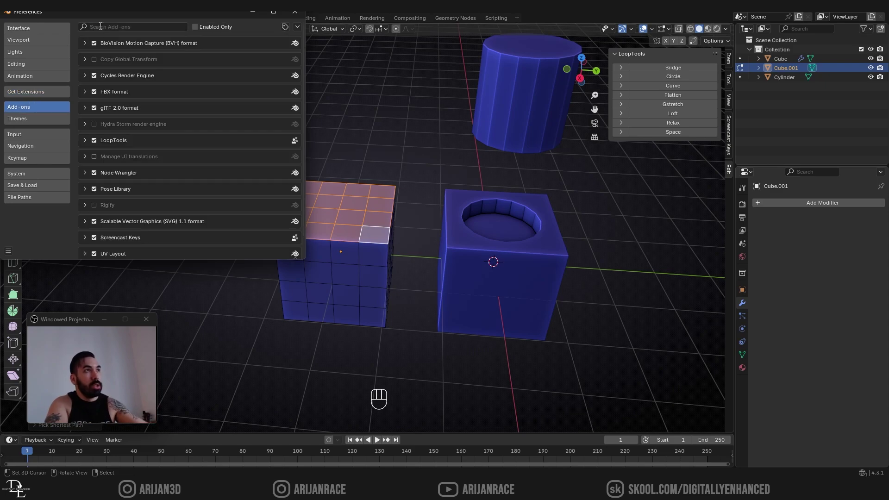
type("LOOP")
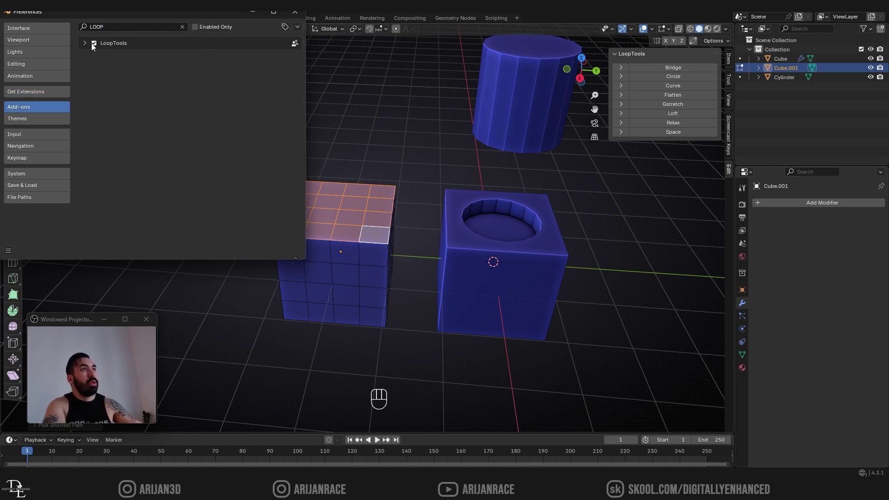
left_click(93, 43)
left_click(93, 43)
left_click(298, 15)
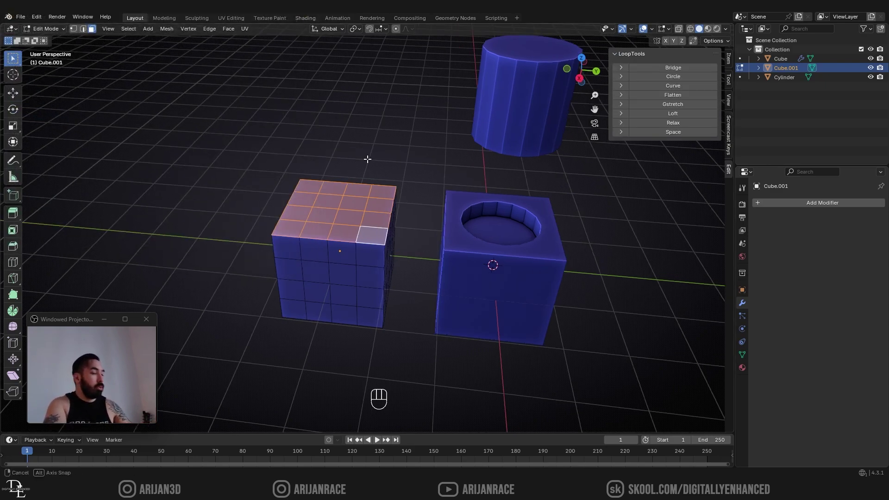
key("n")
middle_click_drag(367, 159, 336, 211)
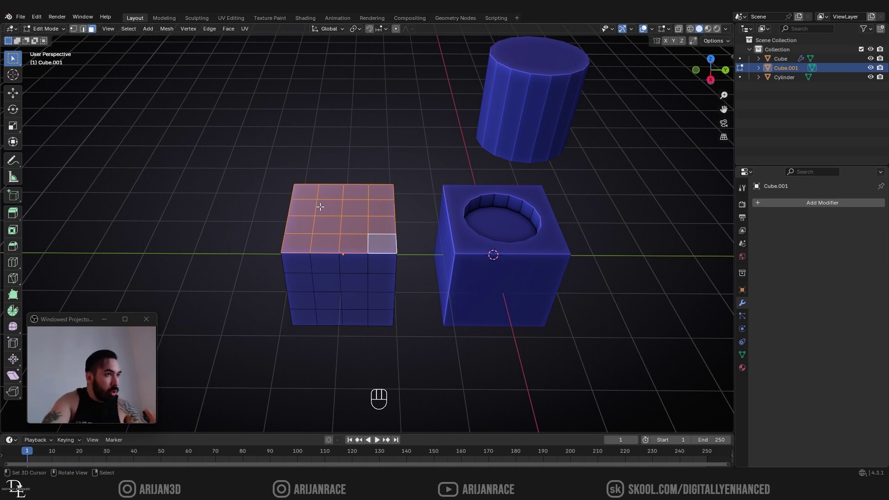
Undo the top face selection and the cube's subdivisions.
middle_click_drag(321, 207, 417, 299)
key("ctrl+z")
key("ctrl+z")
key("ctrl+z")
key("ctrl+z")
Subdivide the cube's faces twice into a four-by-four grid per side and select all its top faces.
right_click(429, 243)
left_click(417, 244)
right_click(430, 243)
left_click(429, 243)
left_click(289, 196)
left_click(390, 246, "ctrl")
Inset the selected top faces and reshape the inner block into a circle with LoopTools Circle.
key("i")
left_click(403, 293)
key("w")
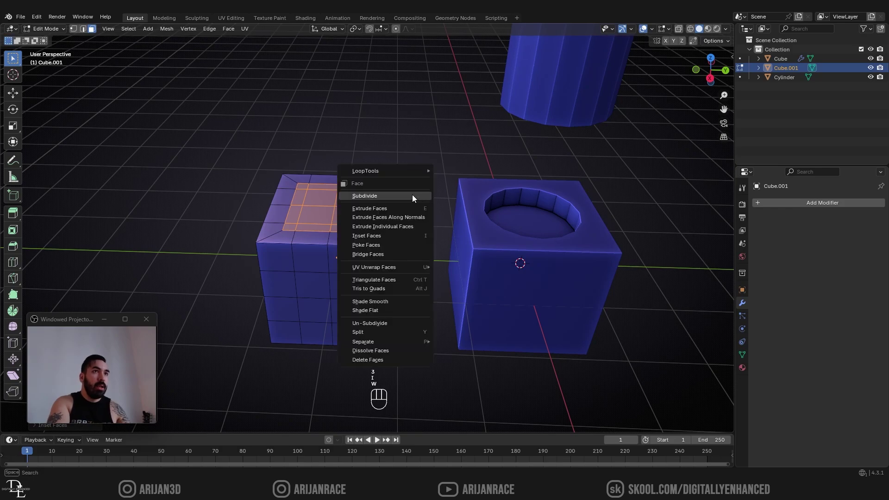
mouse_move(419, 171)
left_click(465, 180)
Extrude the circular top faces down into the cube to form a round recess.
middle_click_drag(465, 180, 379, 232)
key("e")
left_click(401, 246)
key("Tab")
key("Tab")
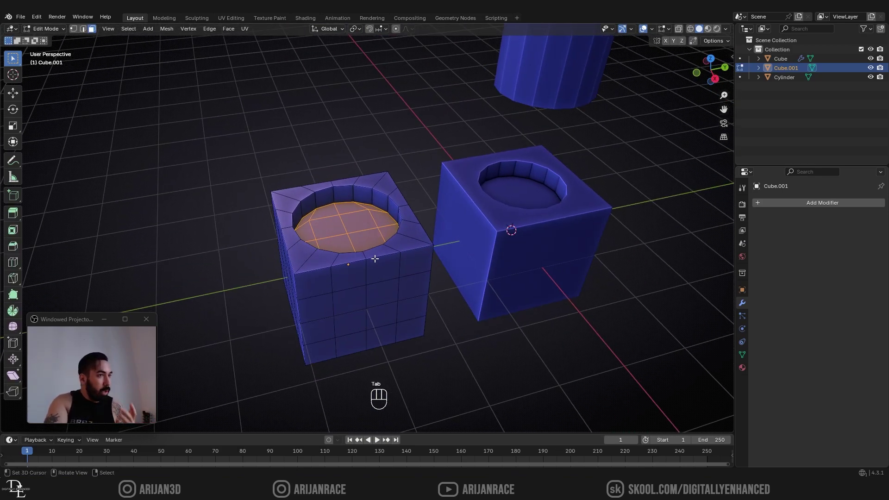
Scale down the four central faces of the recess floor, then return to Object Mode.
scroll(375, 259, "up", 2)
middle_click_drag(348, 264, 359, 266)
key("3")
right_click(320, 234)
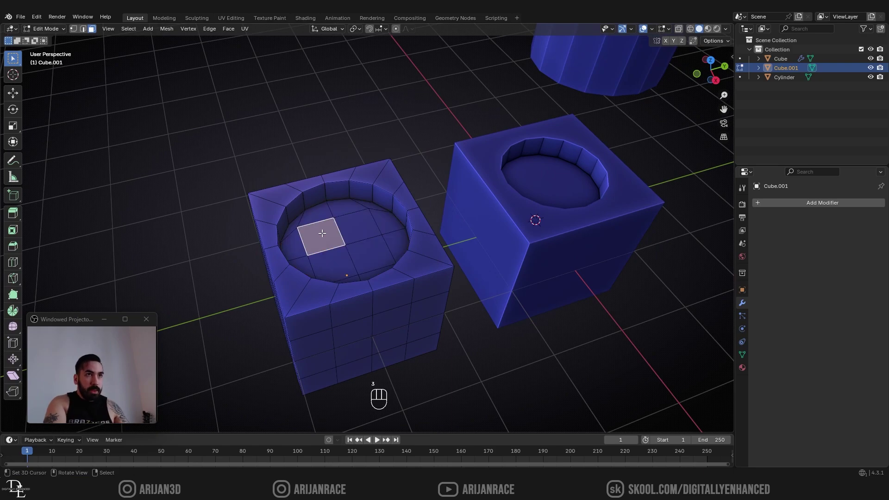
right_click(372, 253, "ctrl+shift")
key("s")
left_click(385, 275)
key("Tab")
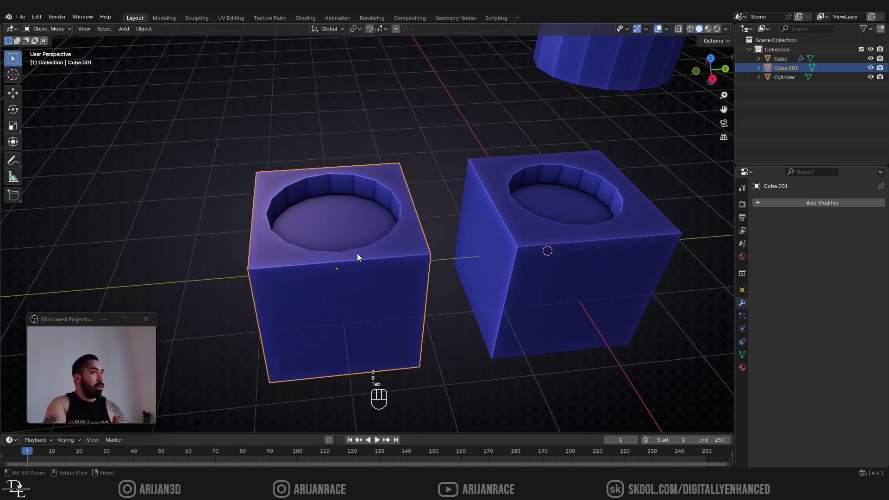
Add a Subdivision Surface modifier at viewport level 3 to the grid-based cube and examine the smoothed shape.
key("ctrl+1")
middle_click_drag(358, 254, 418, 252)
key("ctrl+2")
key("ctrl+3")
scroll(418, 252, "down", 5)
scroll(398, 255, "up", 5)
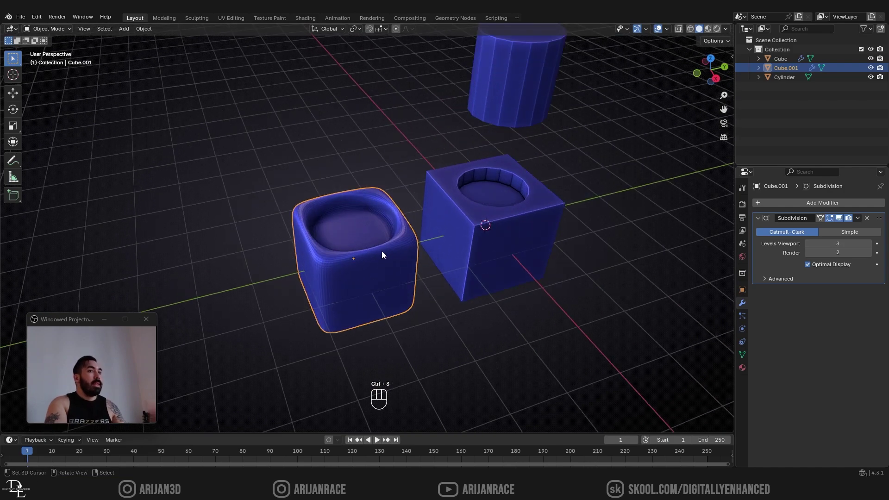
scroll(383, 255, "down", 4)
scroll(378, 263, "up", 7)
mouse_move(373, 270)
middle_mouse_down()
mouse_move(365, 251)
mouse_move(388, 257)
mouse_move(378, 257)
mouse_move(389, 276)
middle_mouse_up()
middle_click_drag(461, 247, 430, 278)
Add an edge loop on the cube's top around the hole and slide it close to the rim.
key("Tab")
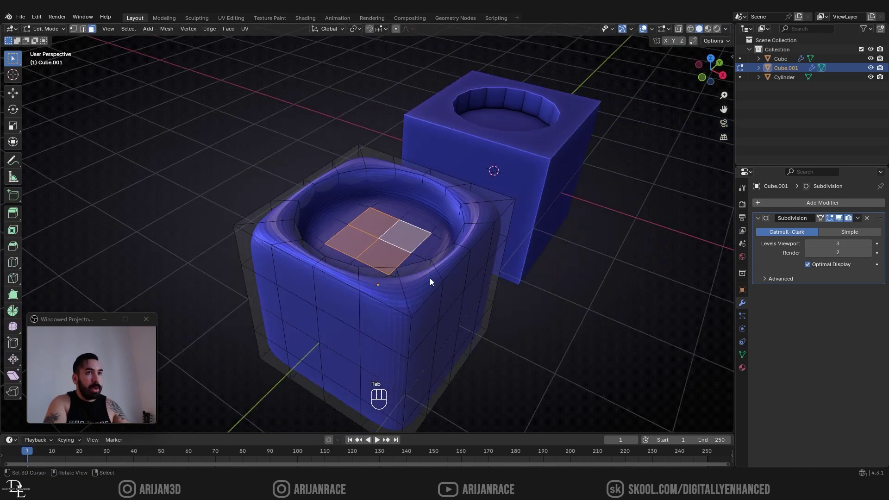
key("Tab")
key("Tab")
key("z")
scroll(387, 209, "down", 5)
key("z")
scroll(386, 175, "up", 5)
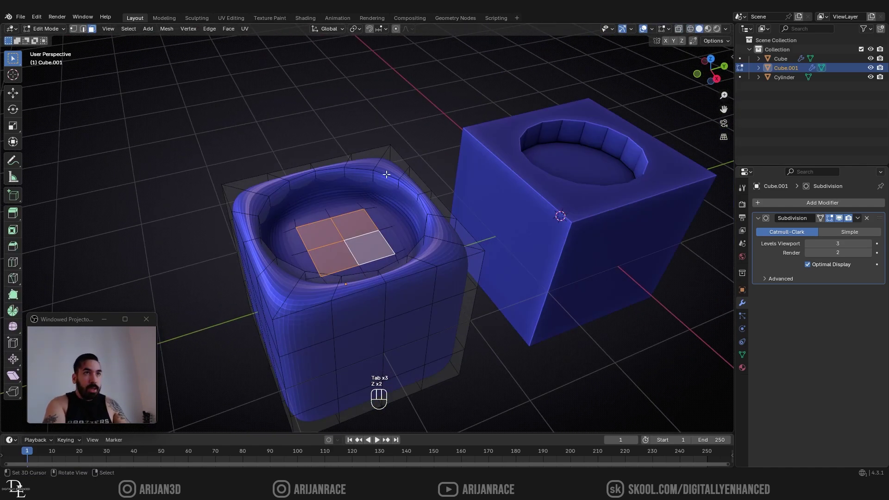
key("ctrl+r")
left_click(444, 234)
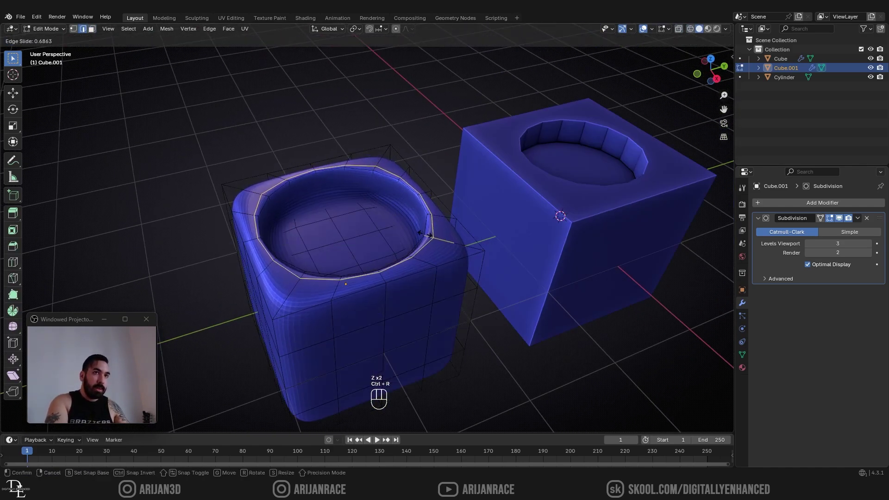
key("s")
left_click(429, 232)
Extrude the narrow ring of faces around the hole upward to form a raised lip.
key("3")
left_click(431, 211, "alt")
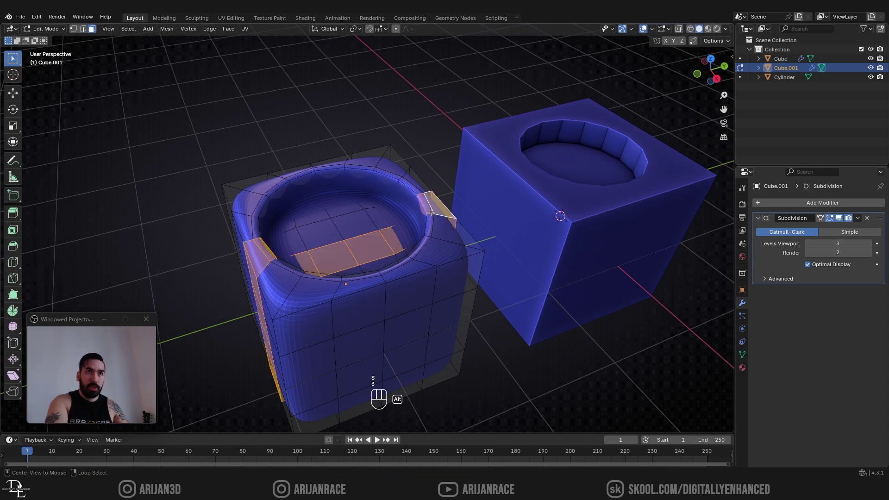
key("e")
left_click(434, 223)
middle_click_drag(434, 223, 379, 269)
key("Tab")
scroll(438, 267, "down", 3)
key("Tab")
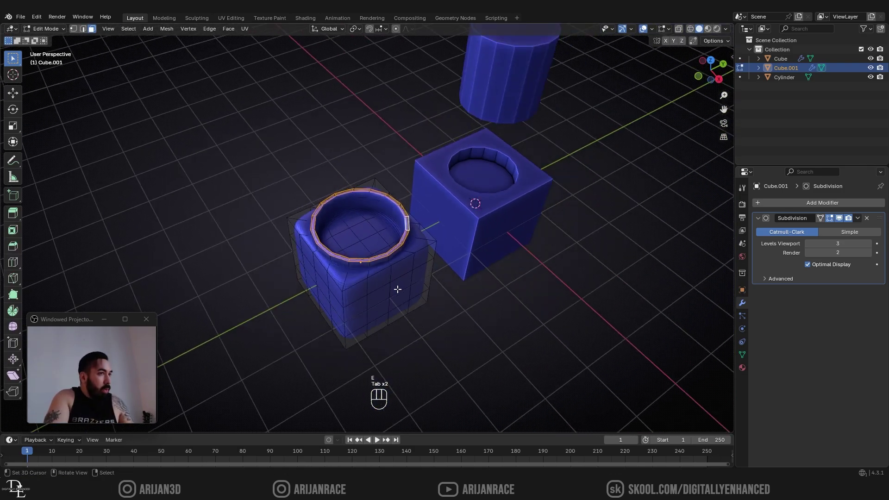
Deselect the lip and examine the smoothed shape and its mesh beside the Boolean-cut cube.
key("Tab")
key("Tab")
key("3")
scroll(343, 295, "up", 2)
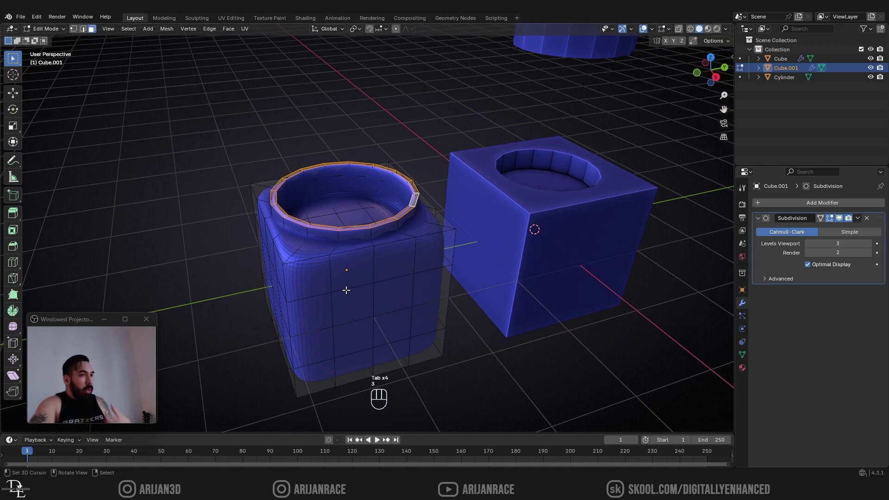
middle_click_drag(346, 289, 490, 246)
left_click(491, 246)
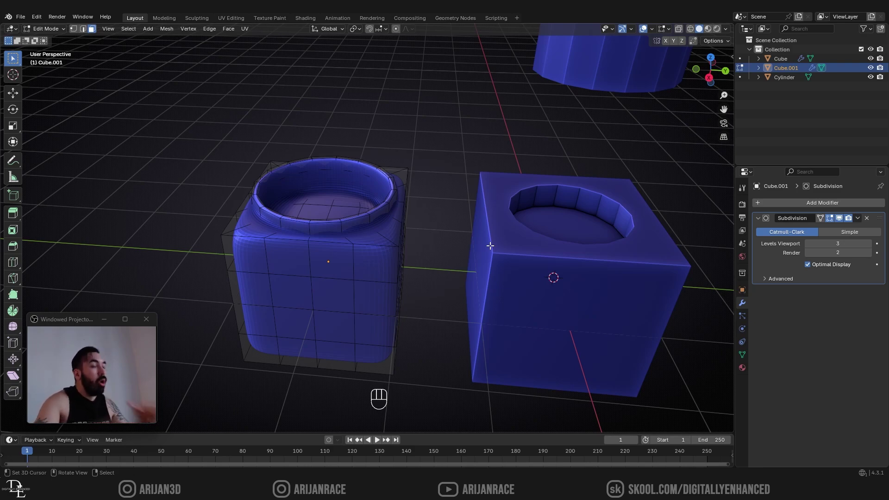
middle_click_drag(398, 274, 318, 300)
scroll(317, 300, "down", 3)
scroll(324, 299, "up", 4)
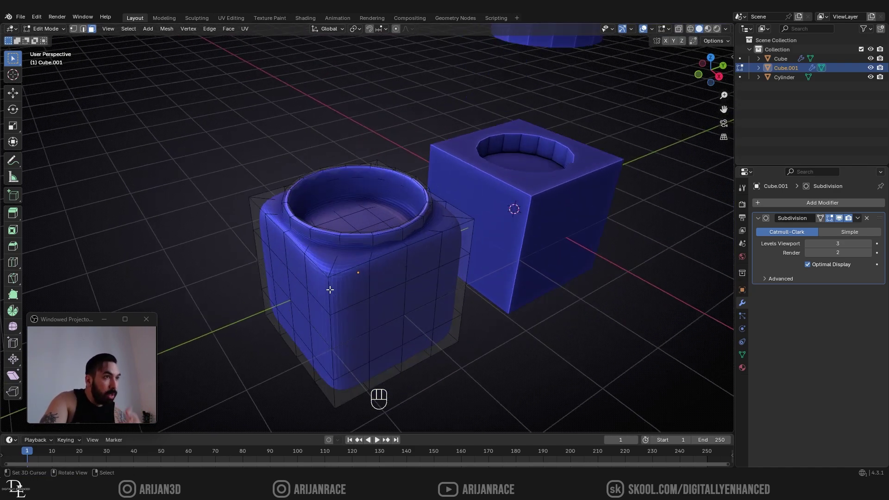
mouse_move(371, 306)
middle_mouse_down()
mouse_move(349, 297)
mouse_move(357, 302)
middle_mouse_up()
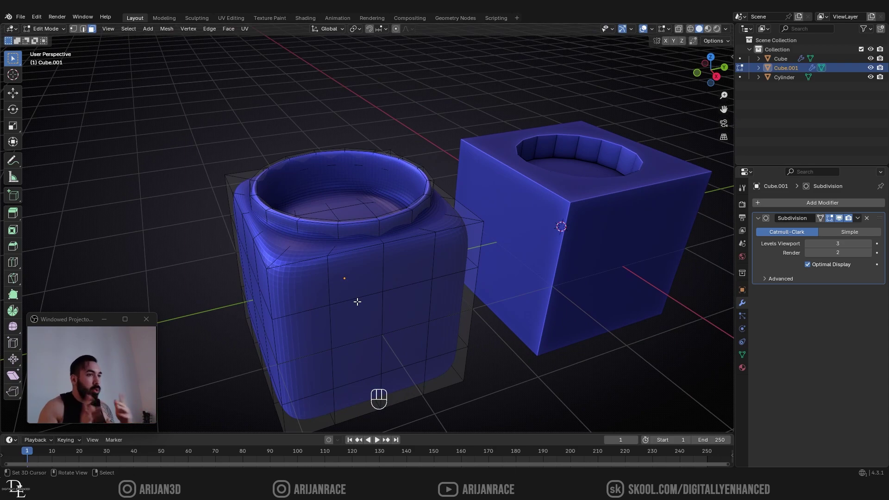
Inset a two-by-two block of faces on the cube's side and round it with LoopTools Circle.
left_click(355, 325)
left_click(408, 361, "ctrl+shift")
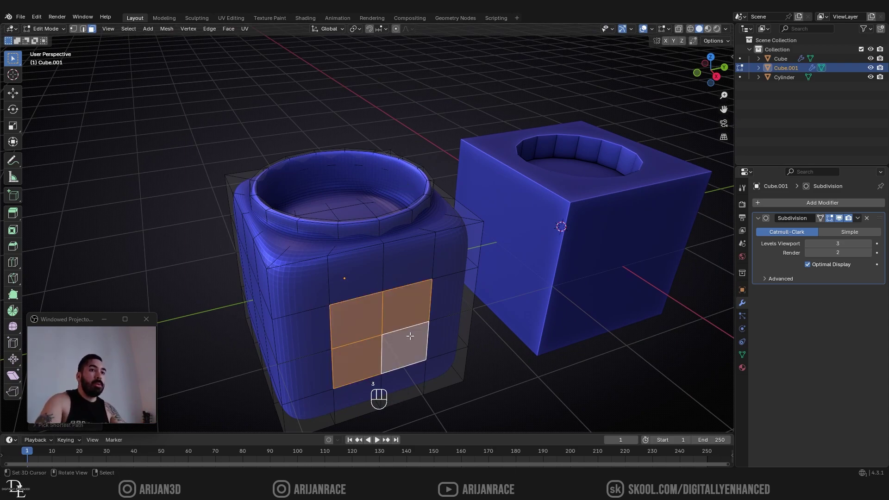
middle_click_drag(407, 361, 542, 363)
key("ctrl+z")
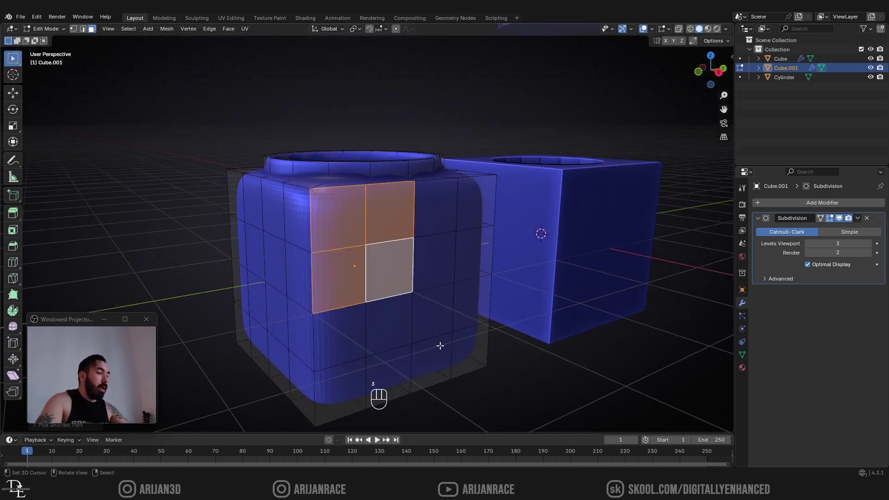
key("i")
left_click(419, 324)
key("w")
left_click(514, 227)
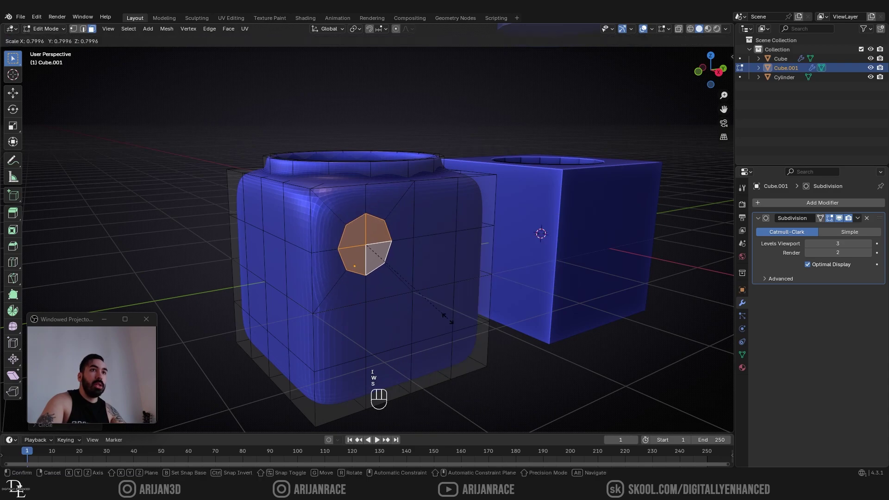
Scale down the round side faces and extrude them outward into a short peg.
key("s")
key("e")
middle_click_drag(385, 292, 498, 212)
Add an edge loop around the extruded peg, then clear the selection and switch to vertex selection.
key("ctrl+r")
left_click(470, 276)
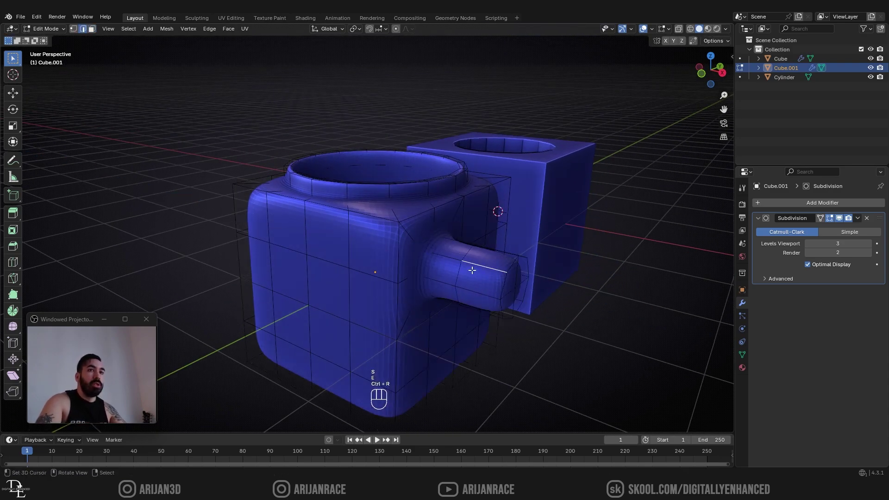
key("a")
middle_click_drag(473, 276, 385, 314)
key("a")
key("a")
key("1")
scroll(341, 275, "down", 3)
Open the Boolean-cut cube in Edit Mode and examine its whole mesh and the vertex on the top's diagonal edge.
key("Tab")
left_click(547, 252)
key("Tab")
scroll(540, 255, "up", 4)
key("a")
scroll(465, 224, "down", 3)
middle_click_drag(381, 272, 410, 229)
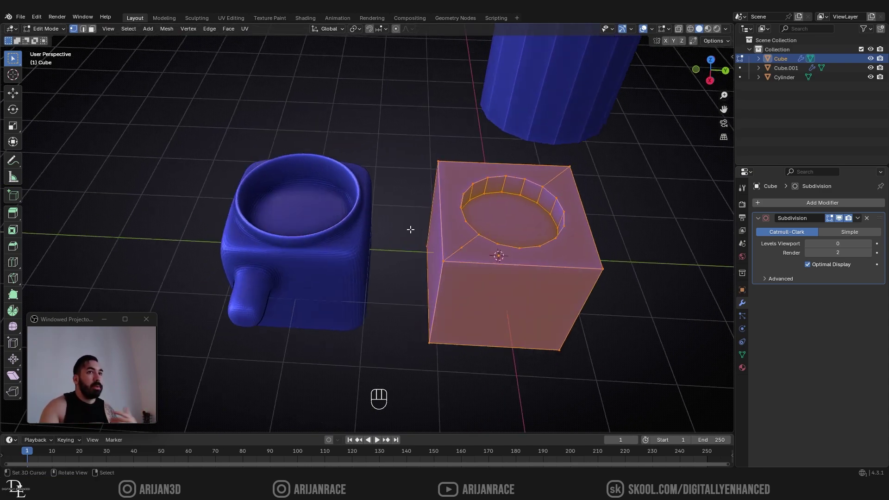
mouse_move(419, 229)
middle_mouse_down()
mouse_move(403, 228)
mouse_move(419, 242)
mouse_move(447, 238)
middle_mouse_up()
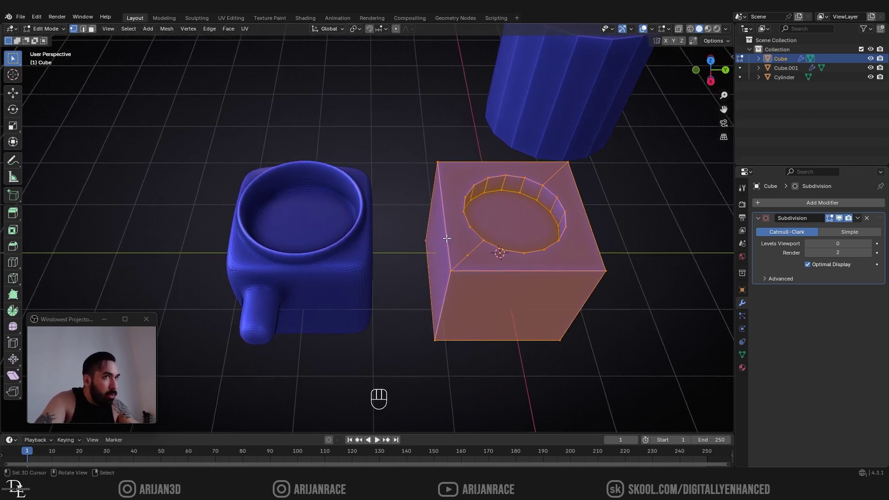
left_click(467, 256)
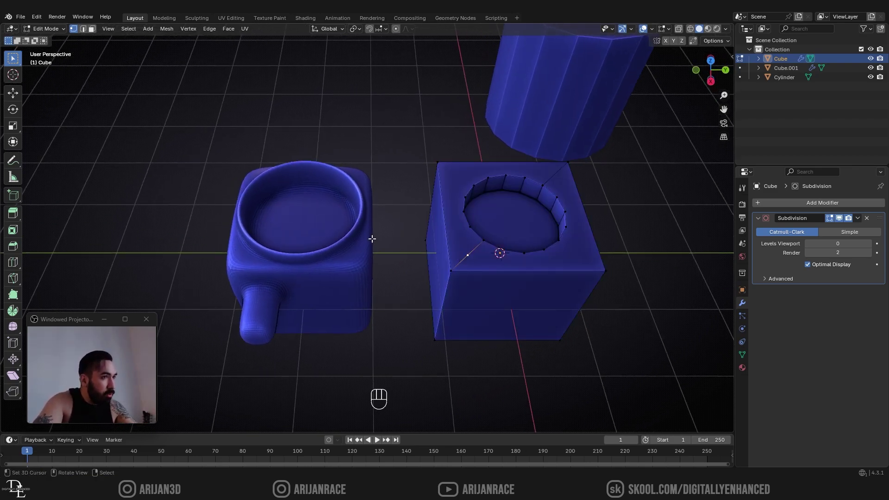
Switch back to the smoothed cube with the peg and open it in Edit Mode to view its topology.
middle_click_drag(373, 238, 399, 263)
key("Tab")
left_click(347, 240)
key("Tab")
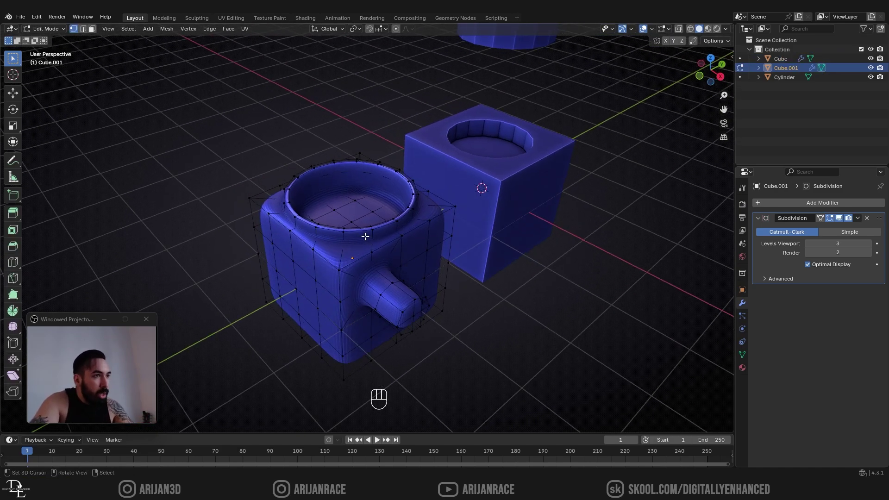